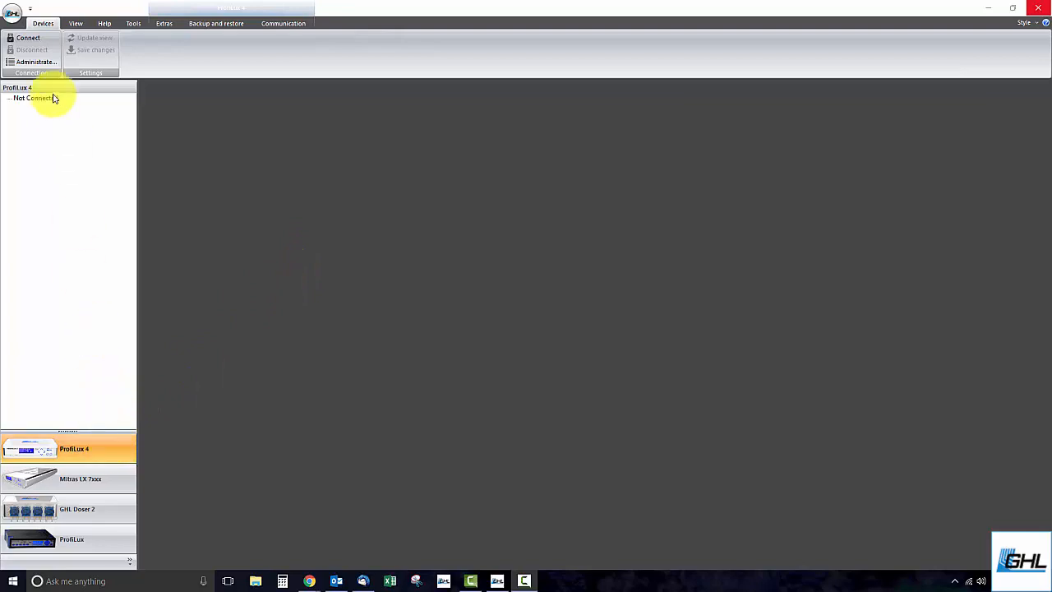
Connect to the ProfiLux 4 and open System > Communication settings
{"action": "left_click", "coordinate": [33, 41]}
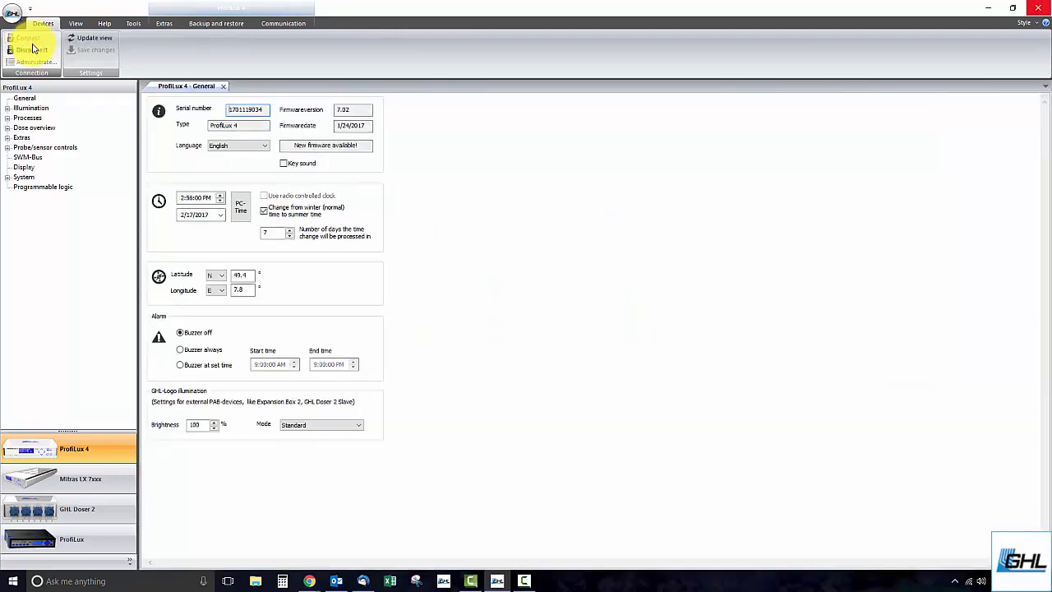
{"action": "left_click", "coordinate": [7, 179]}
{"action": "left_click", "coordinate": [36, 189]}
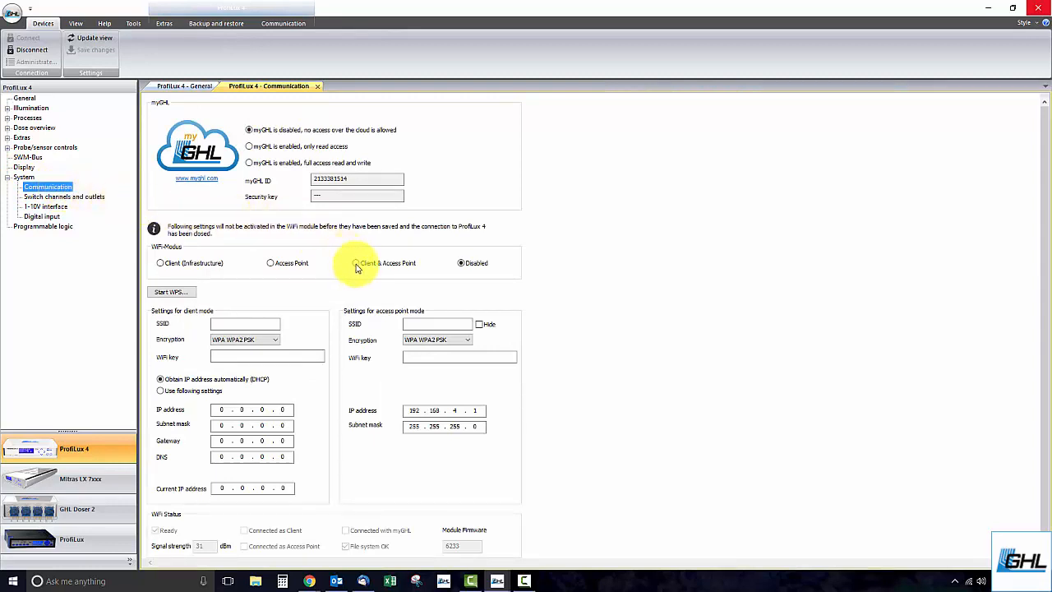
{"action": "left_click", "coordinate": [356, 264]}
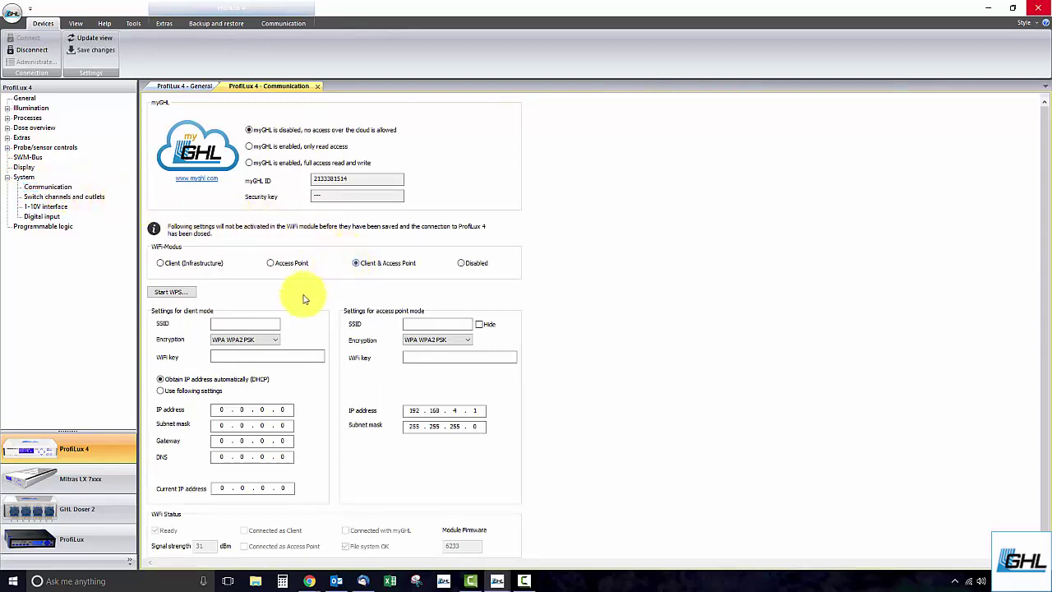
{"action": "left_click", "coordinate": [258, 325]}
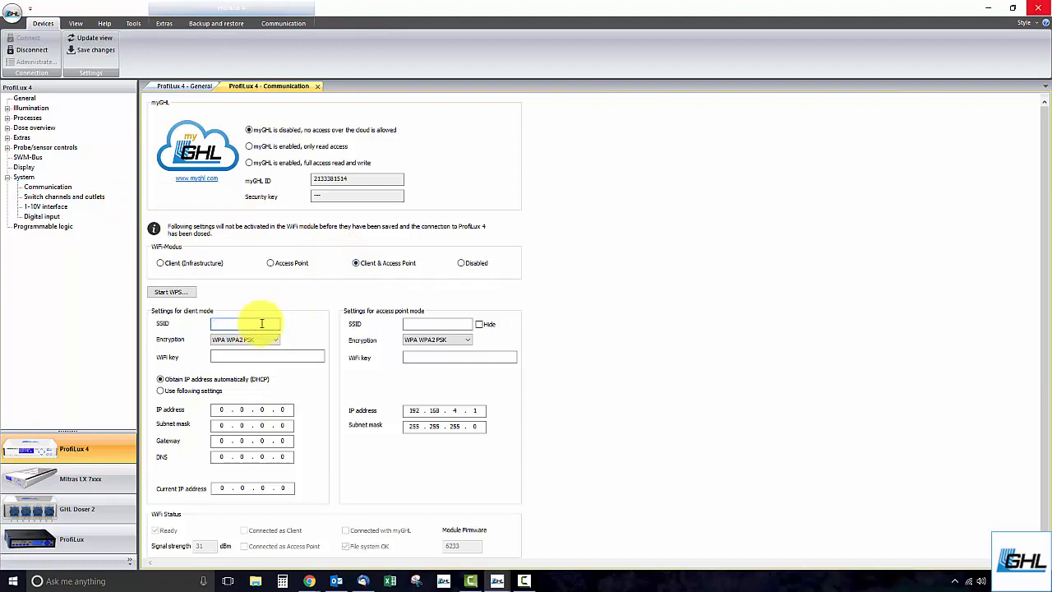
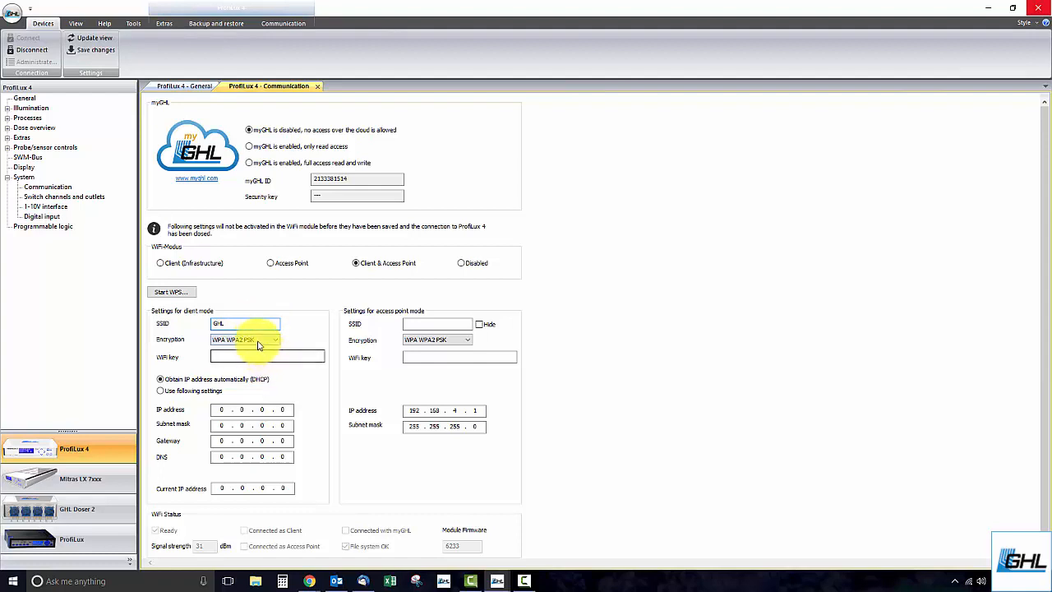
{"action": "left_click", "coordinate": [258, 340]}
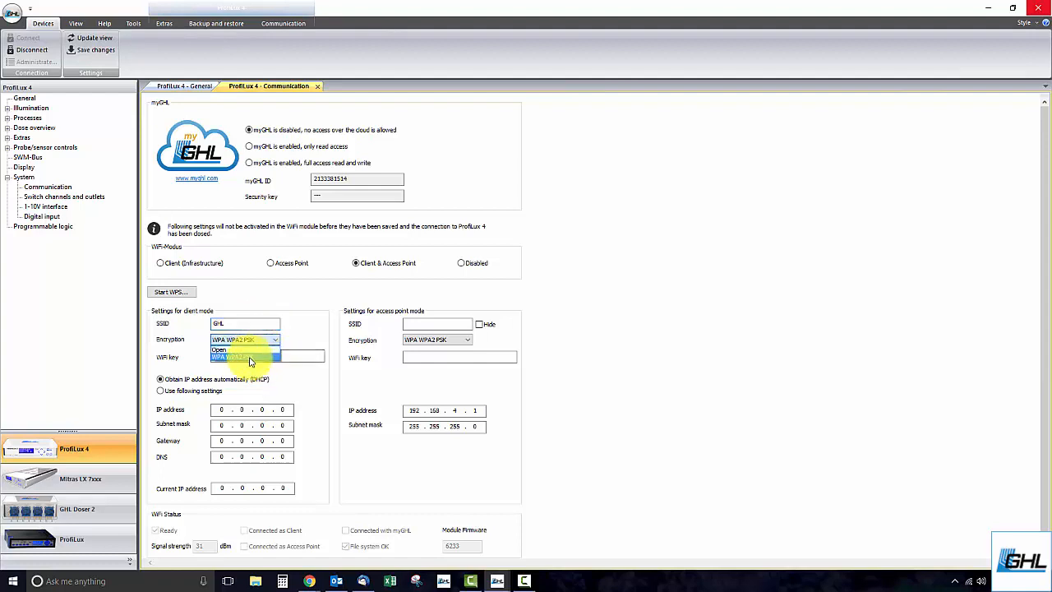
{"action": "left_click", "coordinate": [250, 358]}
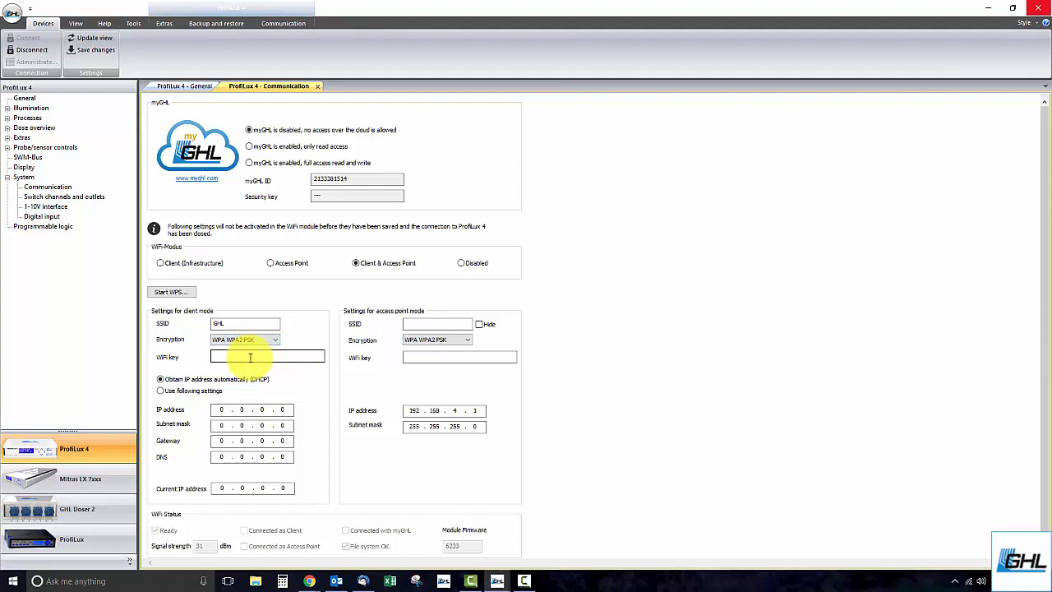
{"action": "left_click", "coordinate": [251, 357]}
{"action": "left_click", "coordinate": [209, 392]}
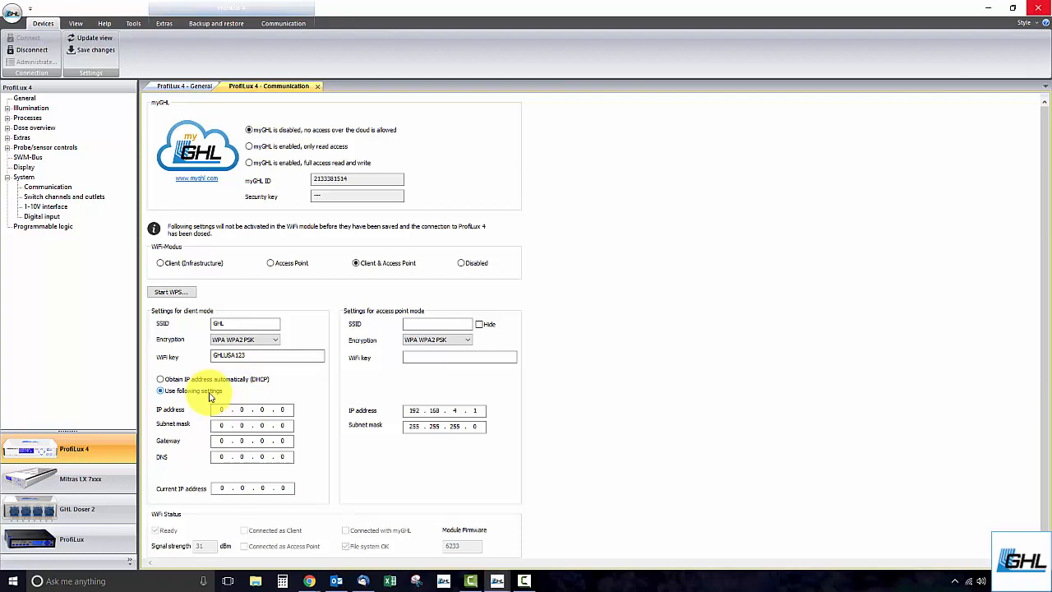
Run ipconfig in Command Prompt to read the Wi-Fi adapter's IPv4, subnet and gateway
{"action": "left_click", "coordinate": [156, 580]}
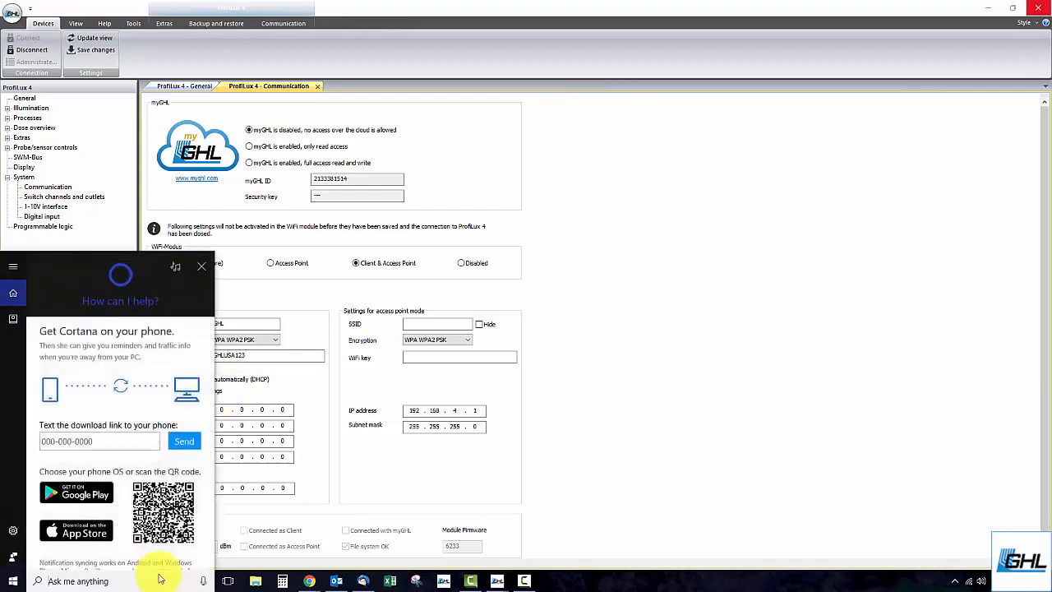
{"action": "type", "text": "cmd"}
{"action": "key", "text": "Return"}
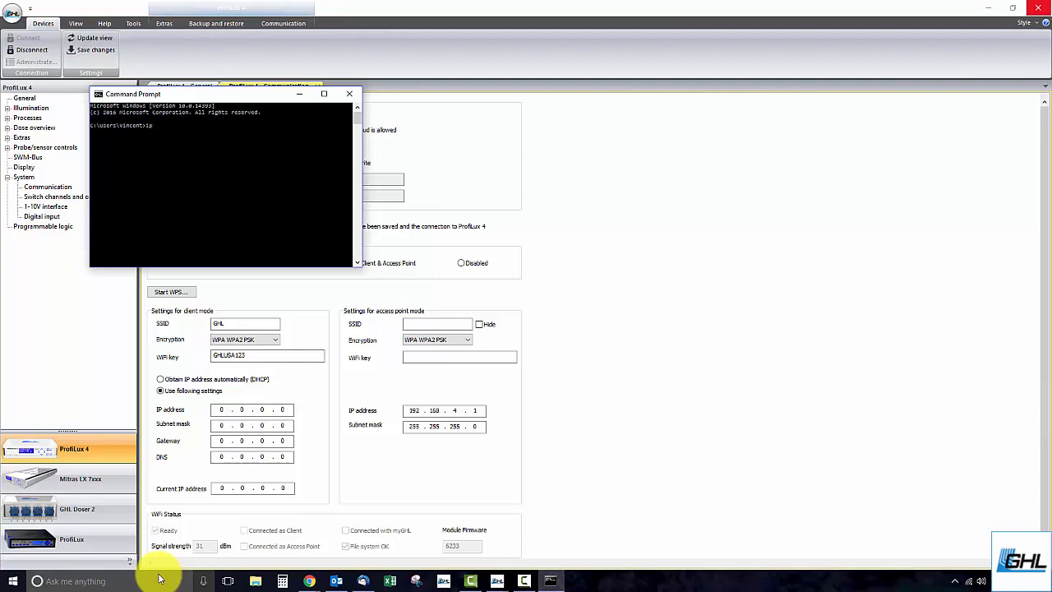
{"action": "type", "text": "onfi"}
{"action": "type", "text": "g"}
{"action": "key", "text": "Return"}
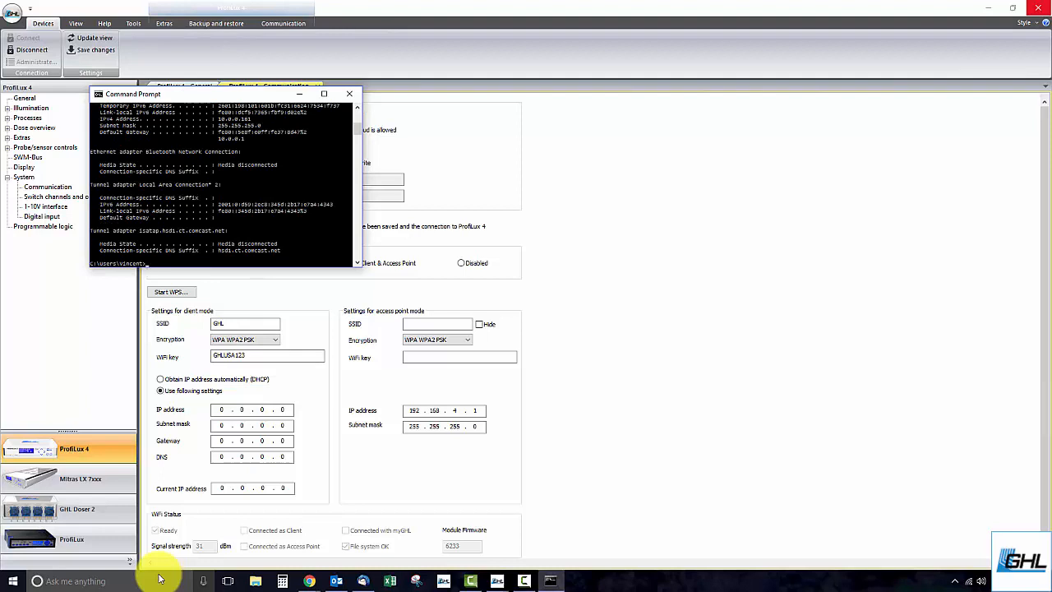
{"action": "scroll", "coordinate": [222, 185], "scroll_direction": "up", "scroll_amount": 1}
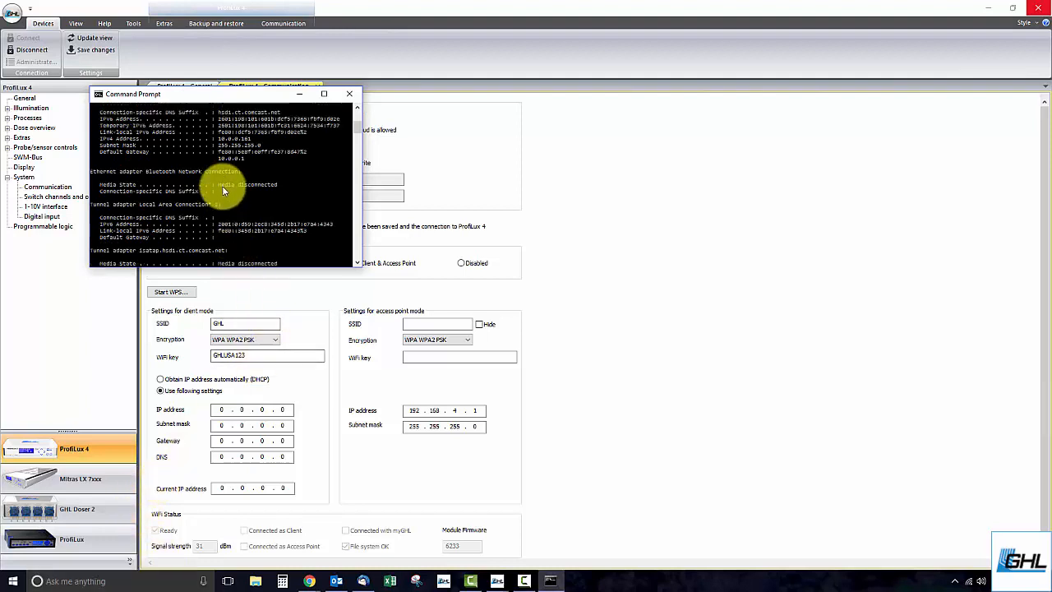
{"action": "scroll", "coordinate": [222, 189], "scroll_direction": "up", "scroll_amount": 1}
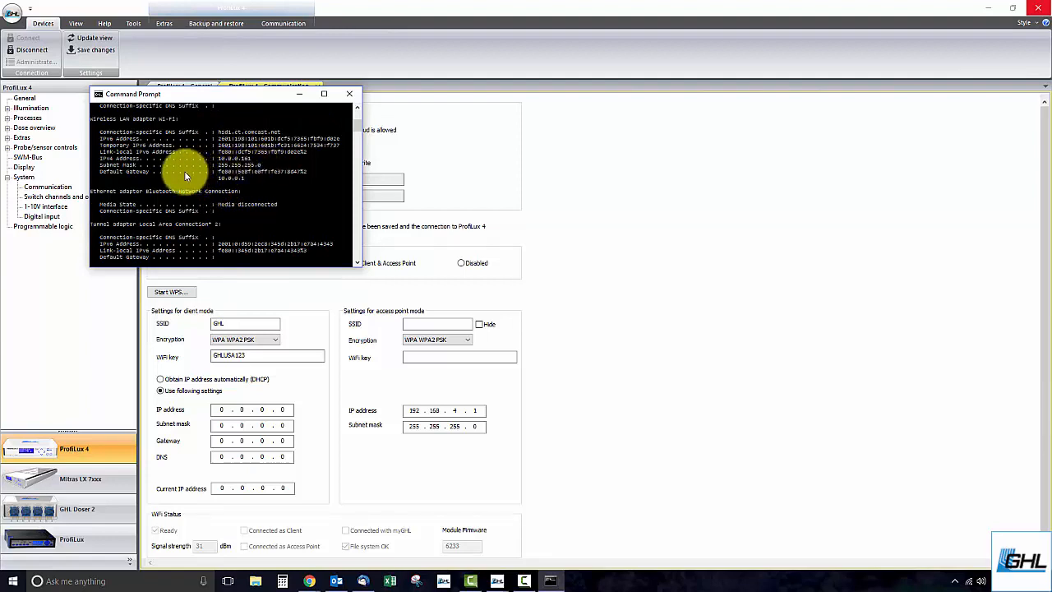
Enter static IP 10.0.0.200, subnet 255.255.255.0 and gateway 10.0.0.1 for the ProfiLux 4
{"action": "left_click", "coordinate": [312, 400]}
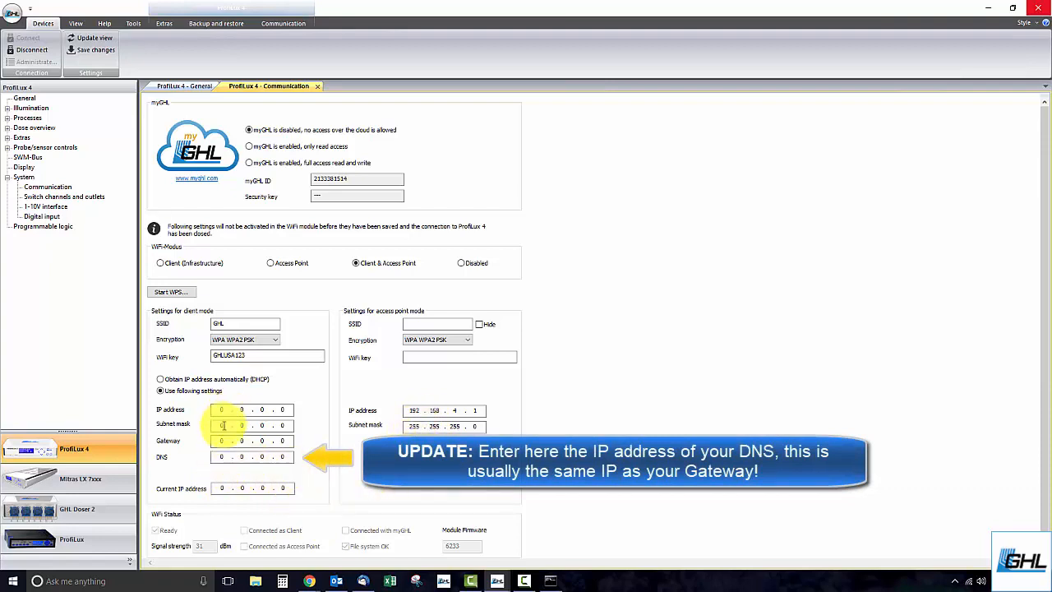
{"action": "type", "text": "255 . "}
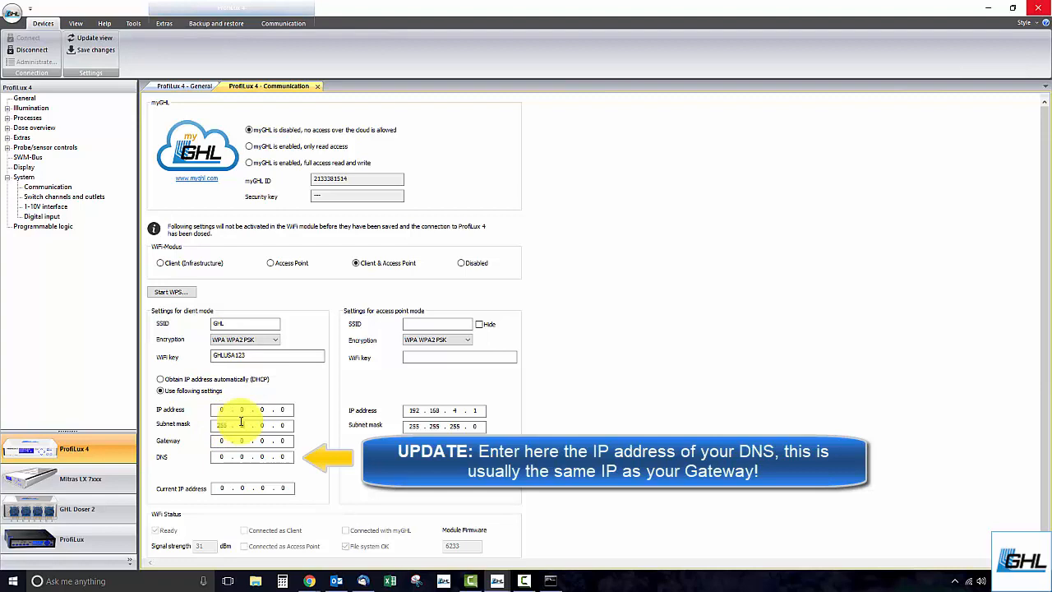
{"action": "type", "text": "255"}
{"action": "left_click", "coordinate": [222, 440]}
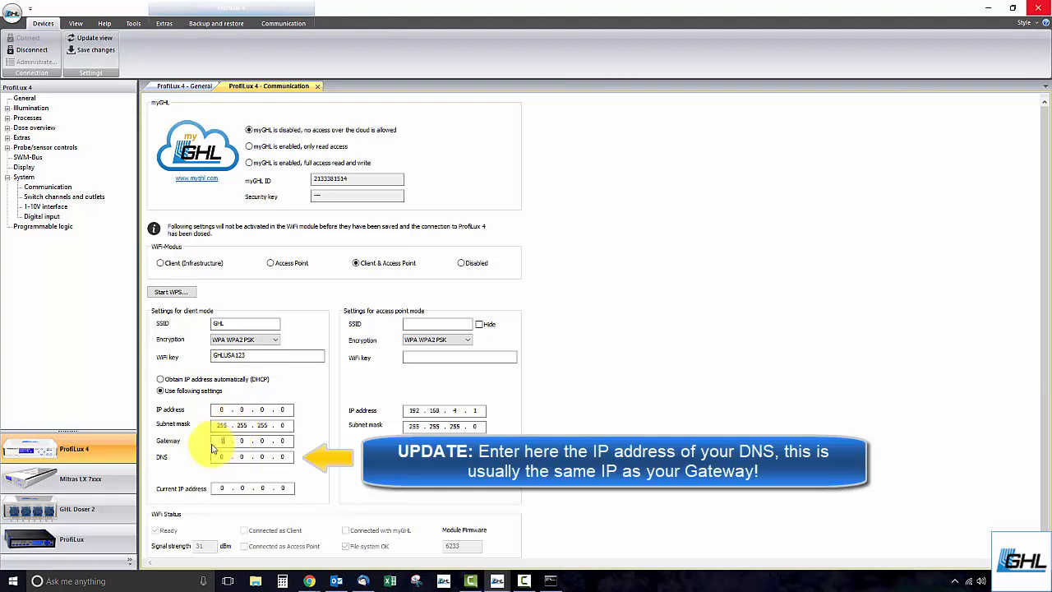
{"action": "type", "text": "0 . "}
{"action": "type", "text": "1"}
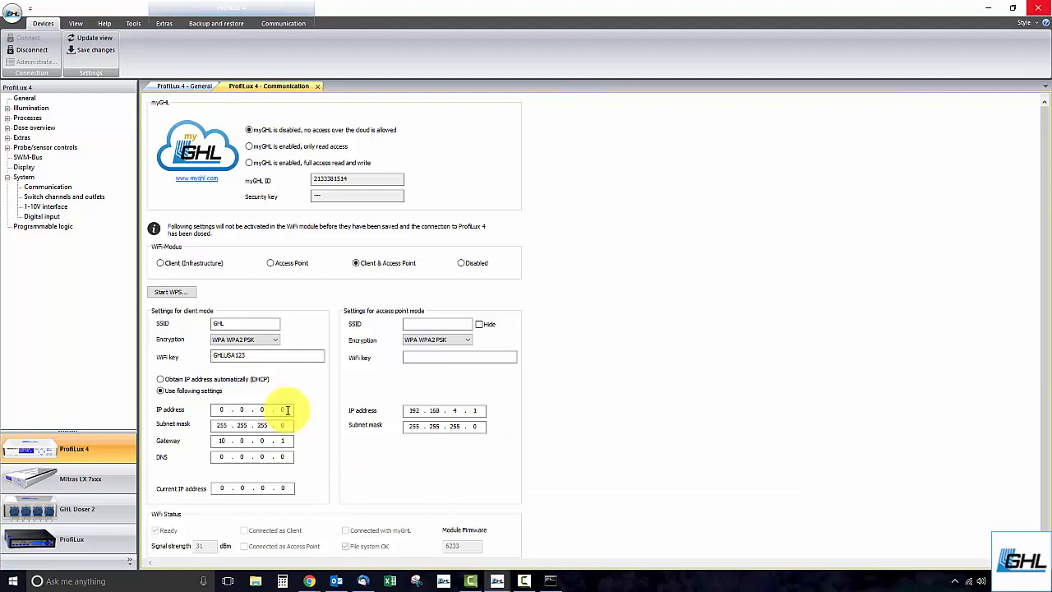
{"action": "left_click", "coordinate": [221, 409]}
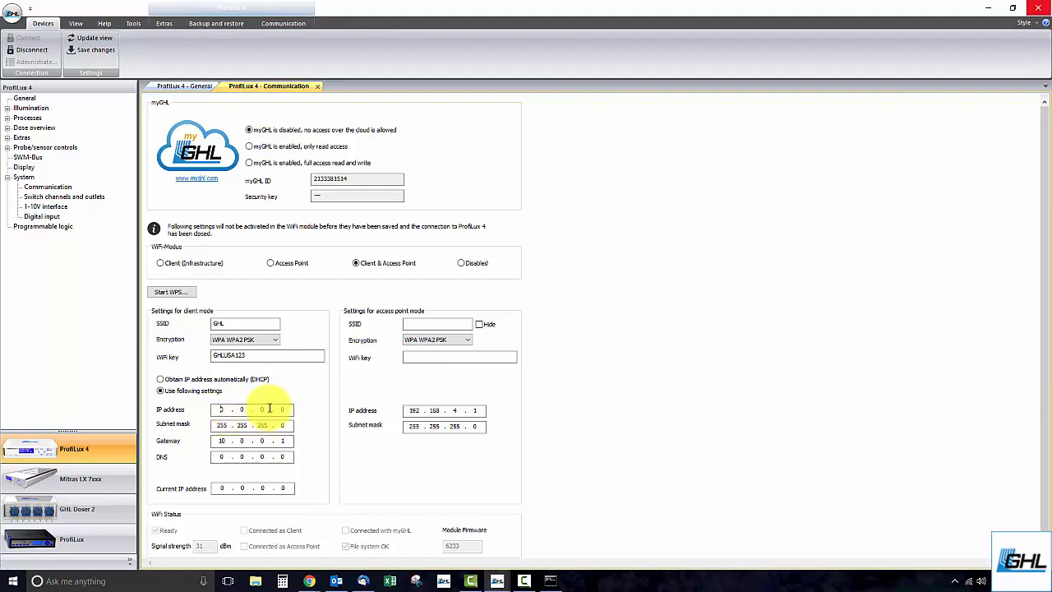
{"action": "type", "text": "1"}
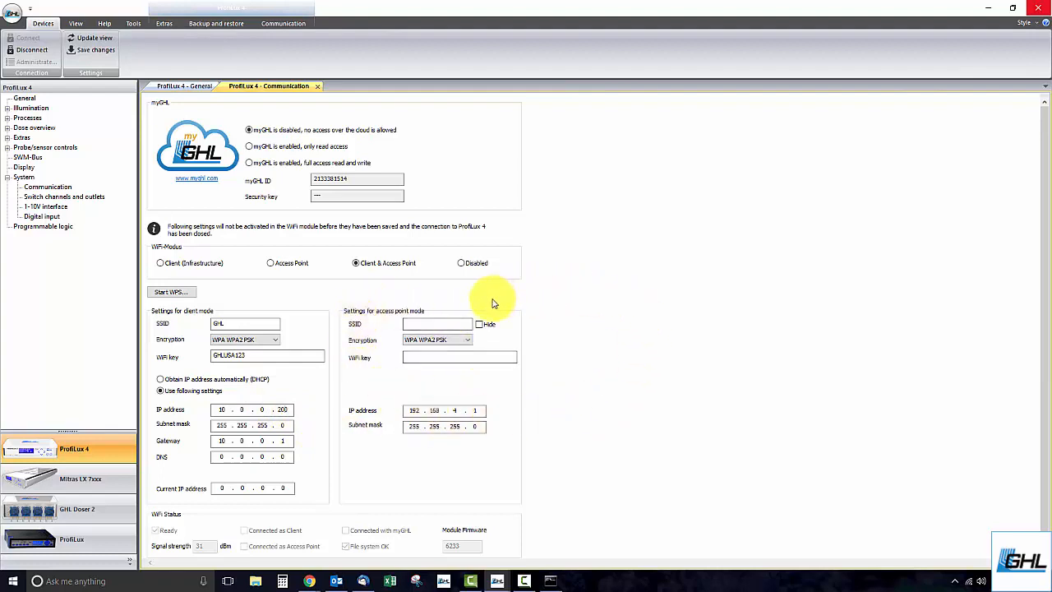
Leave access-point fields empty, save the Wi-Fi settings and disconnect from the ProfiLux 4
{"action": "left_click", "coordinate": [447, 326]}
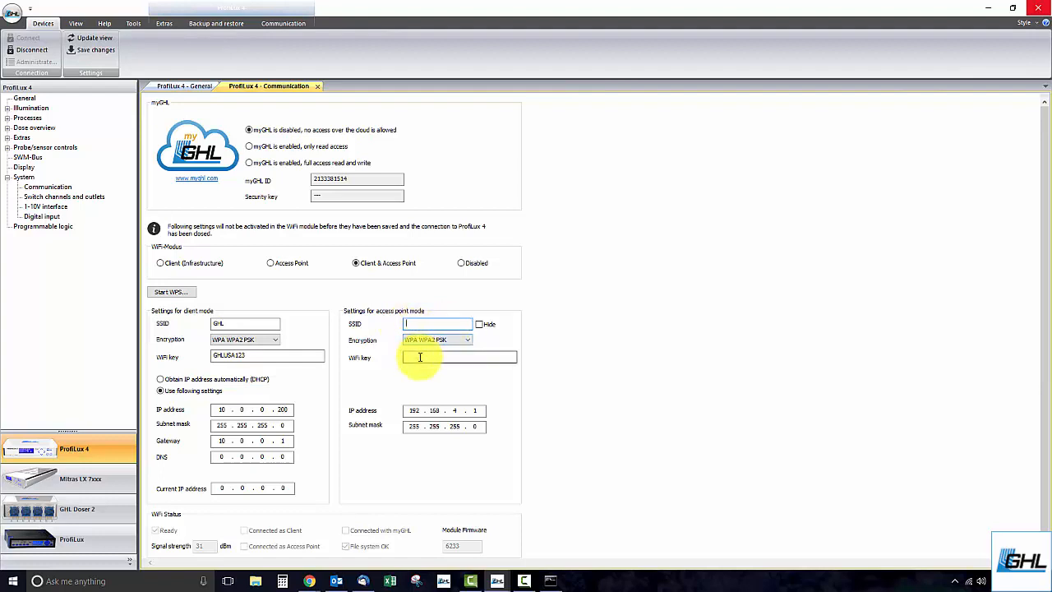
{"action": "left_click", "coordinate": [420, 357]}
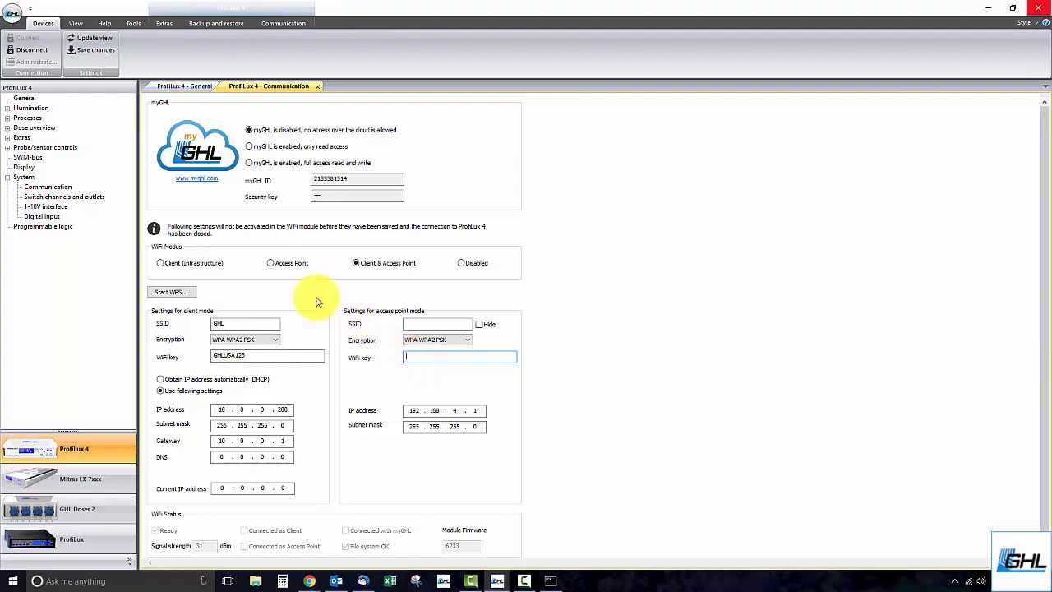
{"action": "left_click", "coordinate": [100, 51]}
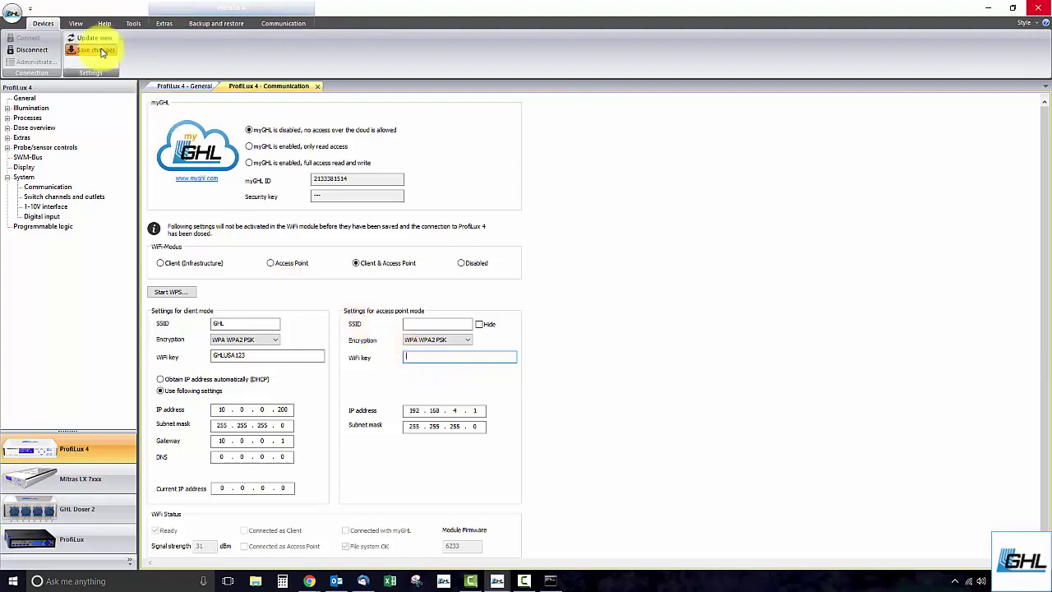
{"action": "left_click", "coordinate": [31, 50]}
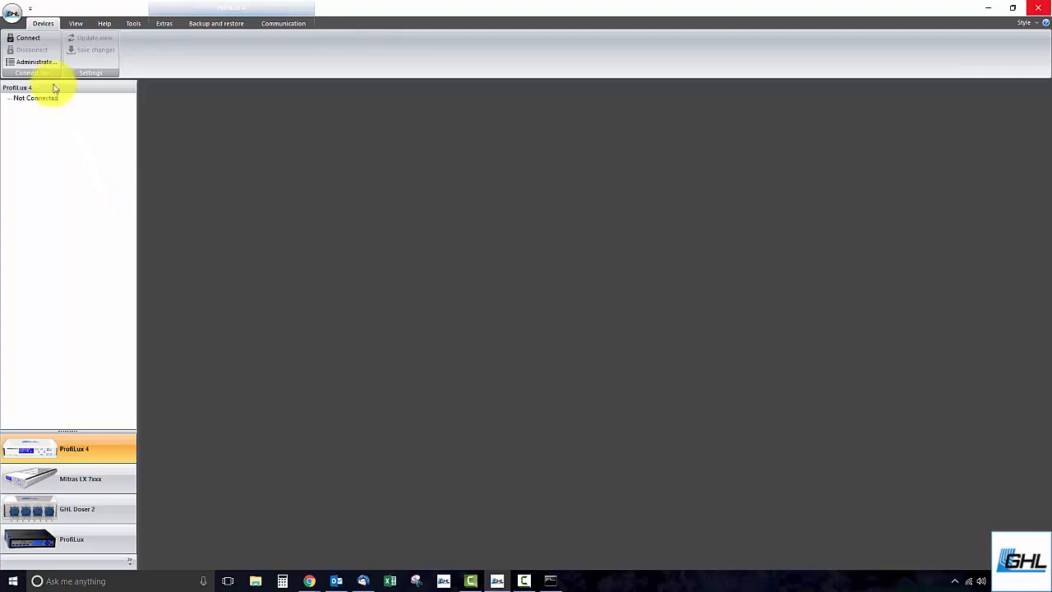
Reconnect to the ProfiLux 4 and view Communication, showing client IP 10.0.0.200
{"action": "left_click", "coordinate": [28, 39]}
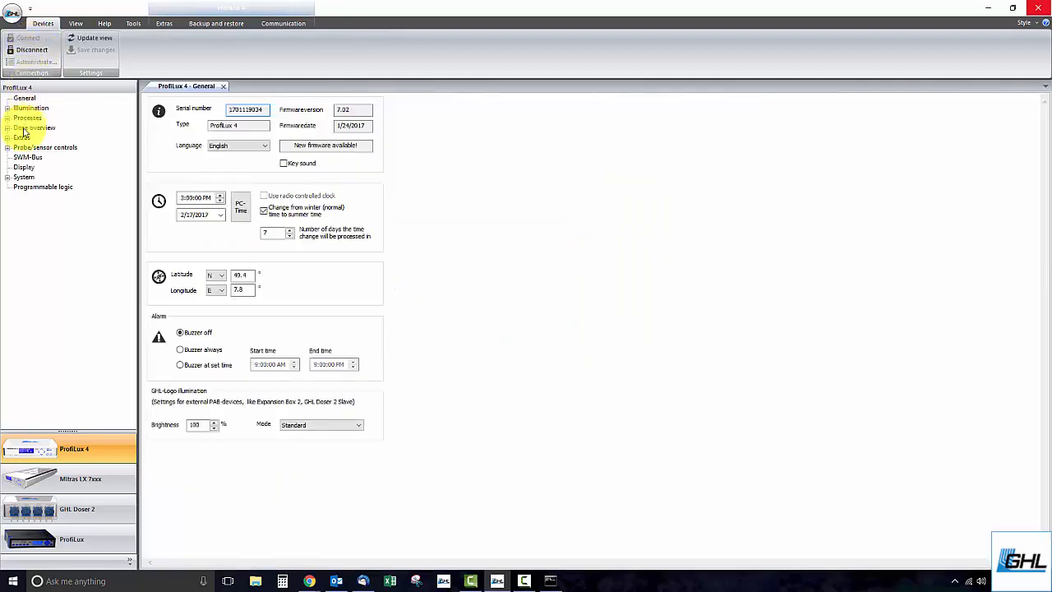
{"action": "left_click", "coordinate": [7, 177]}
{"action": "left_click", "coordinate": [28, 188]}
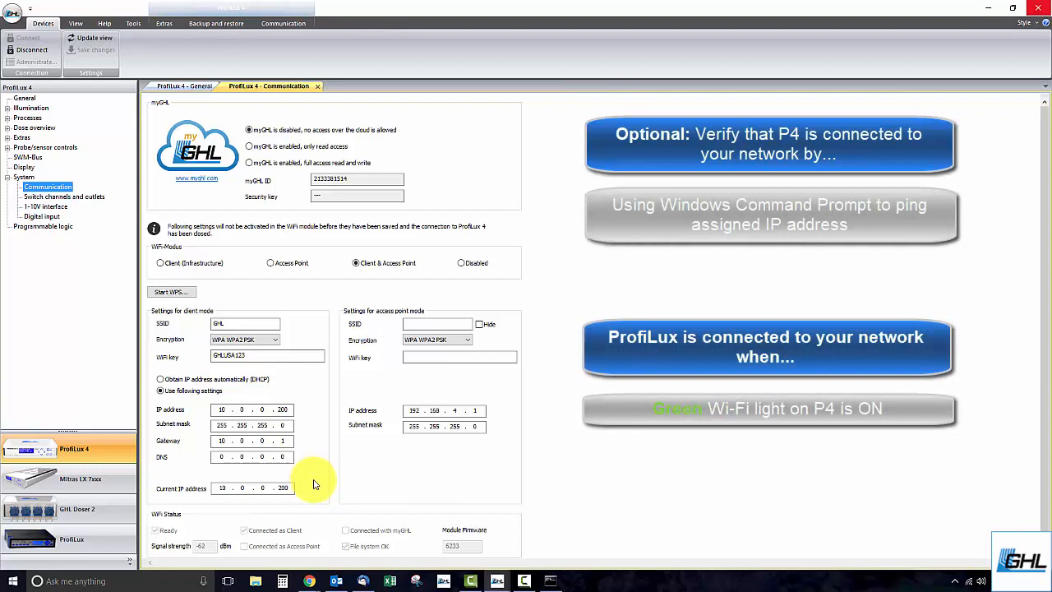
Ping 10.0.0.200 from Command Prompt and get four replies with no packet loss
{"action": "left_click", "coordinate": [549, 581]}
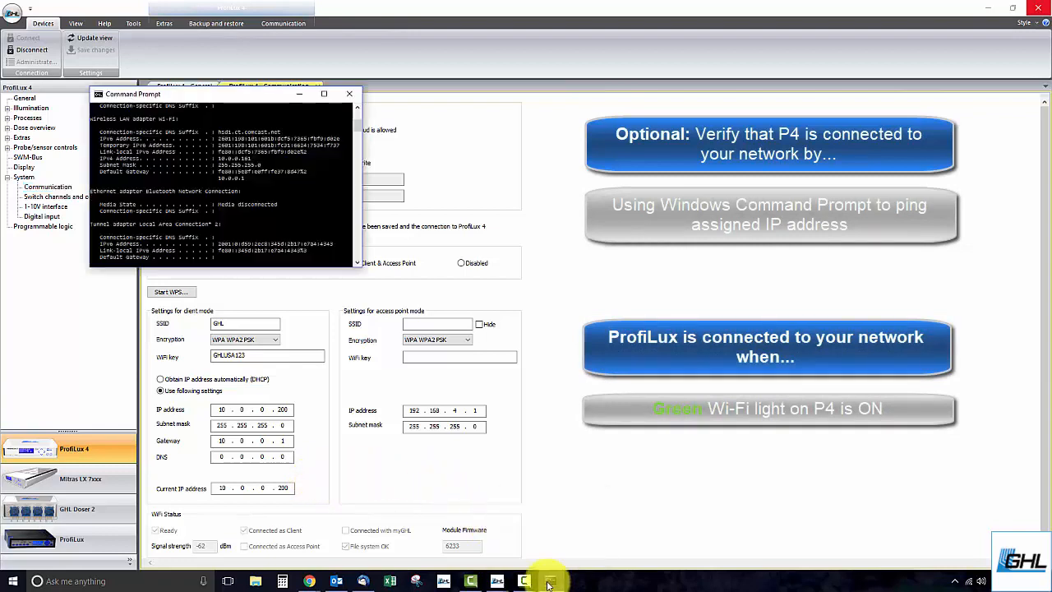
{"action": "scroll", "coordinate": [240, 172], "scroll_direction": "down", "scroll_amount": 4}
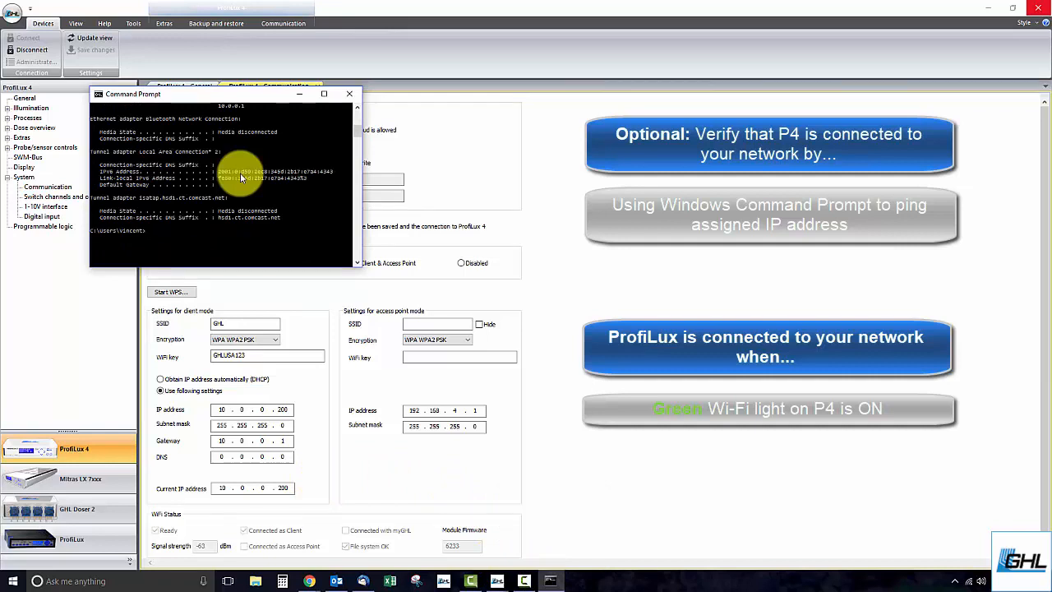
{"action": "type", "text": "ping 10."}
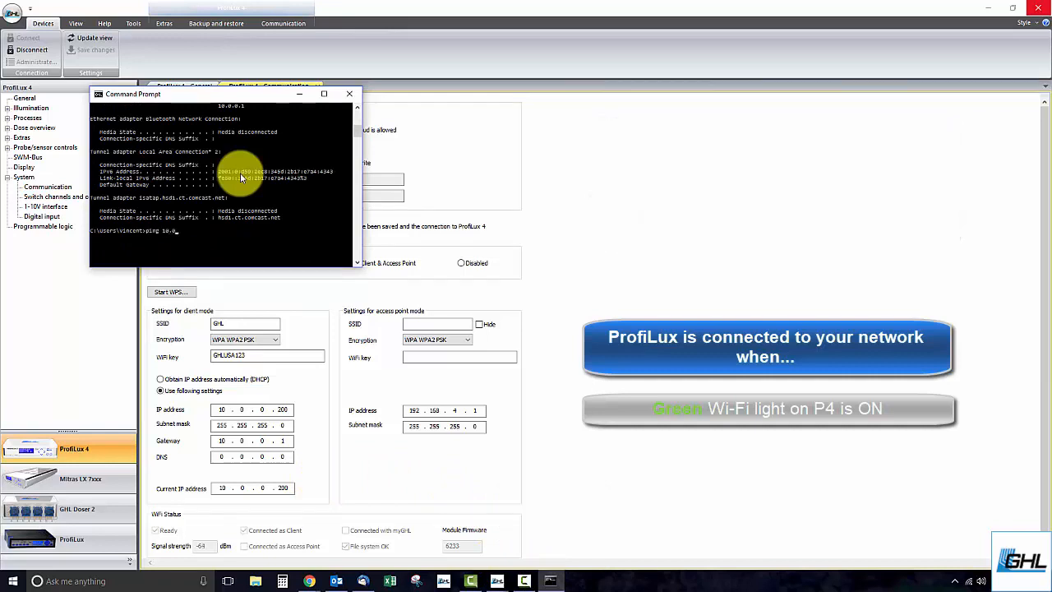
{"action": "type", "text": "0.0.200"}
{"action": "key", "text": "Return"}
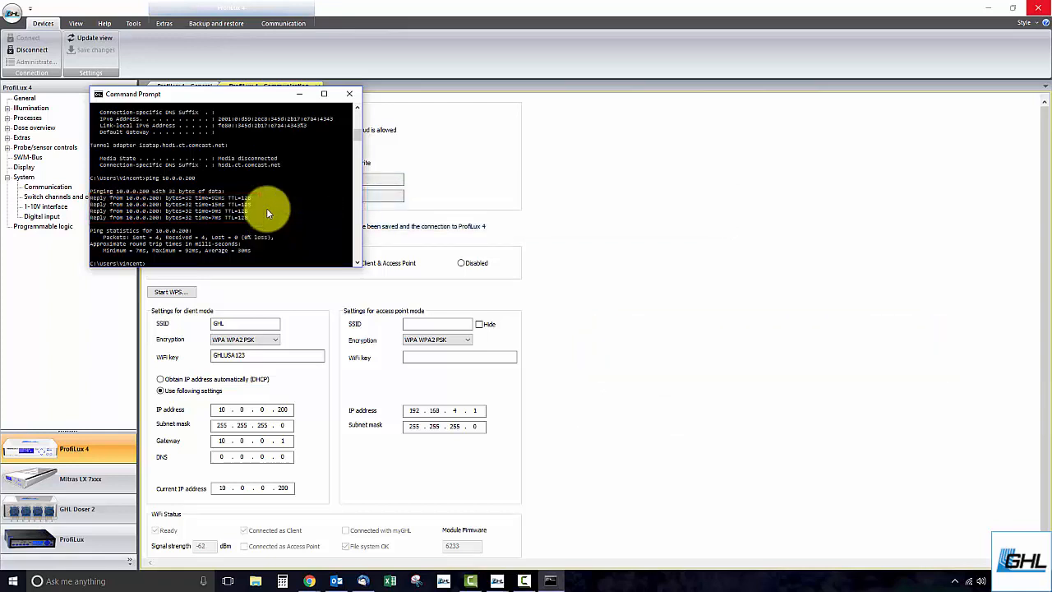
Disconnect, open the connections list and start a new ProfiLux 4 connection
{"action": "left_click", "coordinate": [354, 98]}
{"action": "left_click", "coordinate": [39, 55]}
{"action": "left_click", "coordinate": [39, 63]}
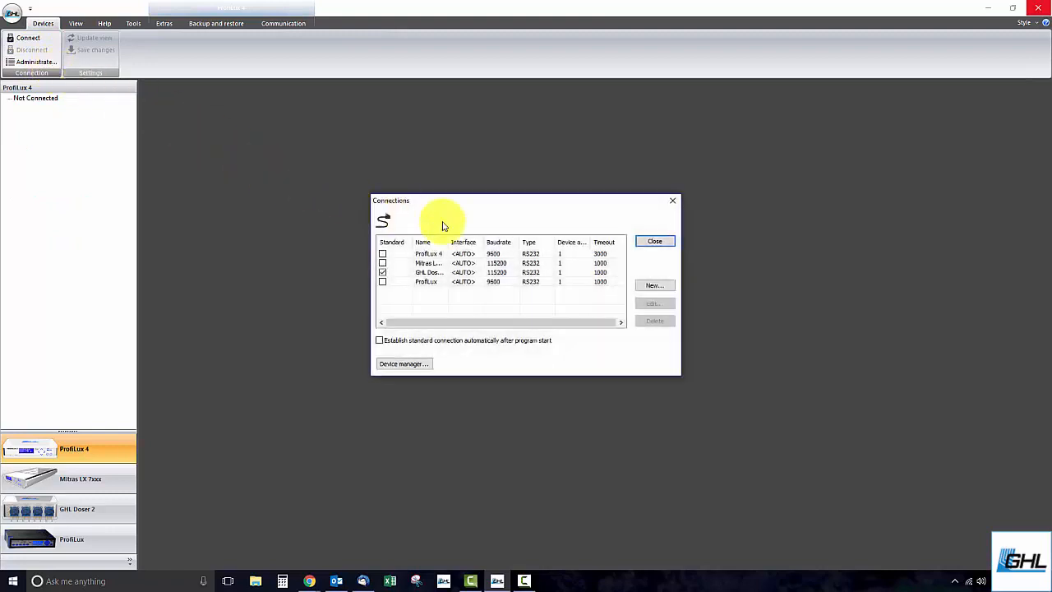
{"action": "left_click", "coordinate": [651, 286]}
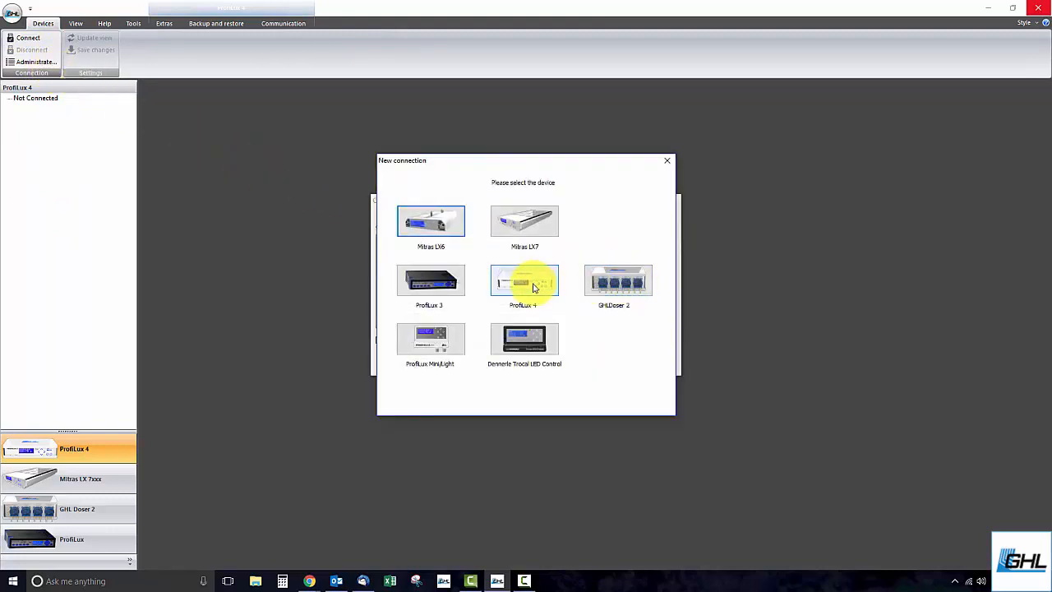
{"action": "left_click", "coordinate": [534, 286]}
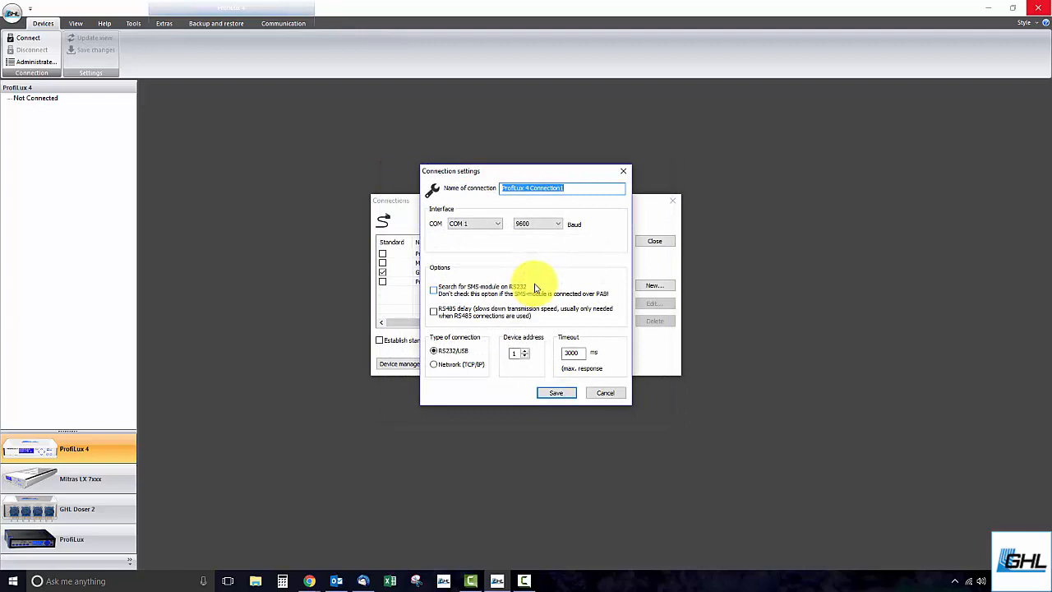
Name it ProfiLux 4 Wifi, type Network (TCP/IP), manual host 10.0.0.200
{"action": "left_click_drag", "start_coordinate": [568, 189], "coordinate": [532, 197]}
{"action": "type", "text": "Wifi"}
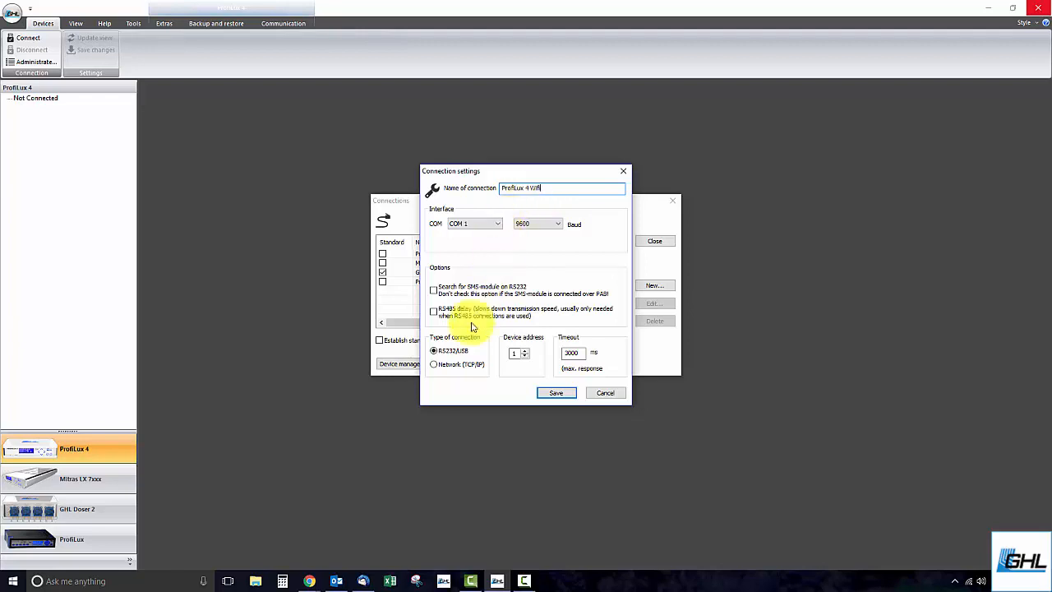
{"action": "left_click", "coordinate": [460, 365]}
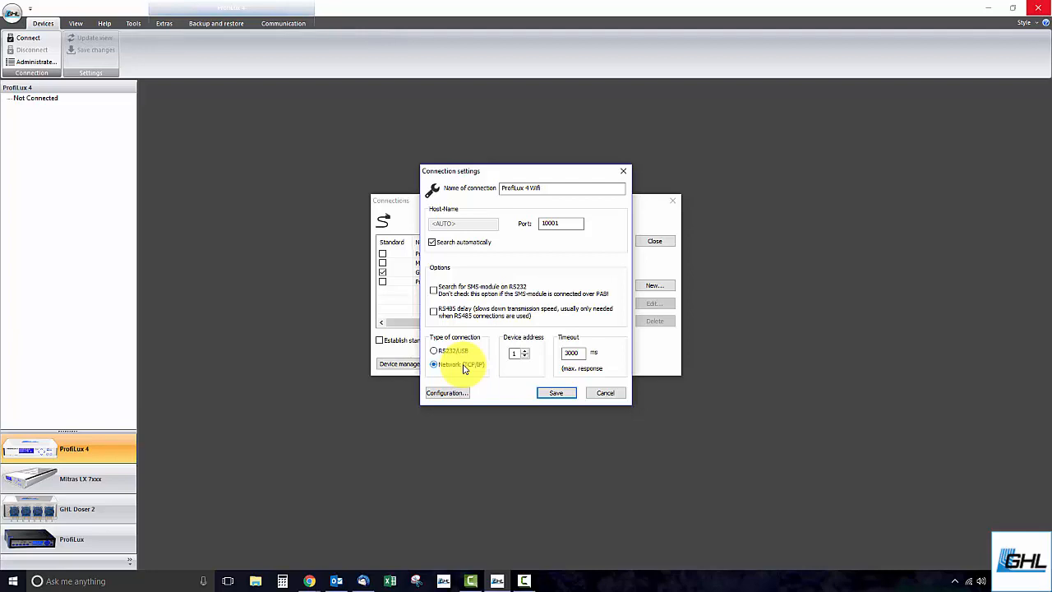
{"action": "left_click", "coordinate": [458, 242]}
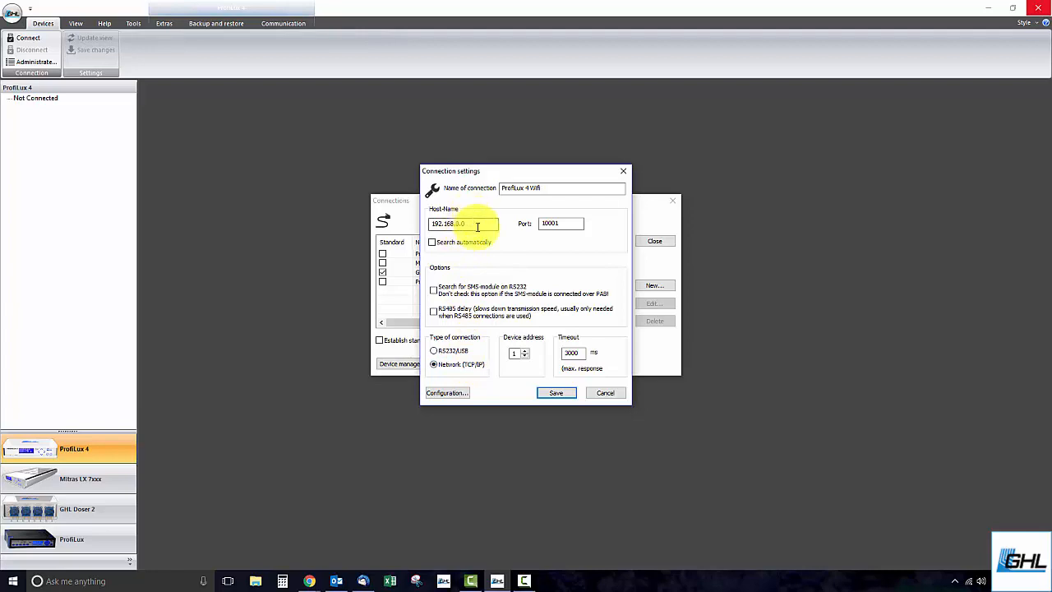
{"action": "left_click_drag", "start_coordinate": [468, 224], "coordinate": [434, 228]}
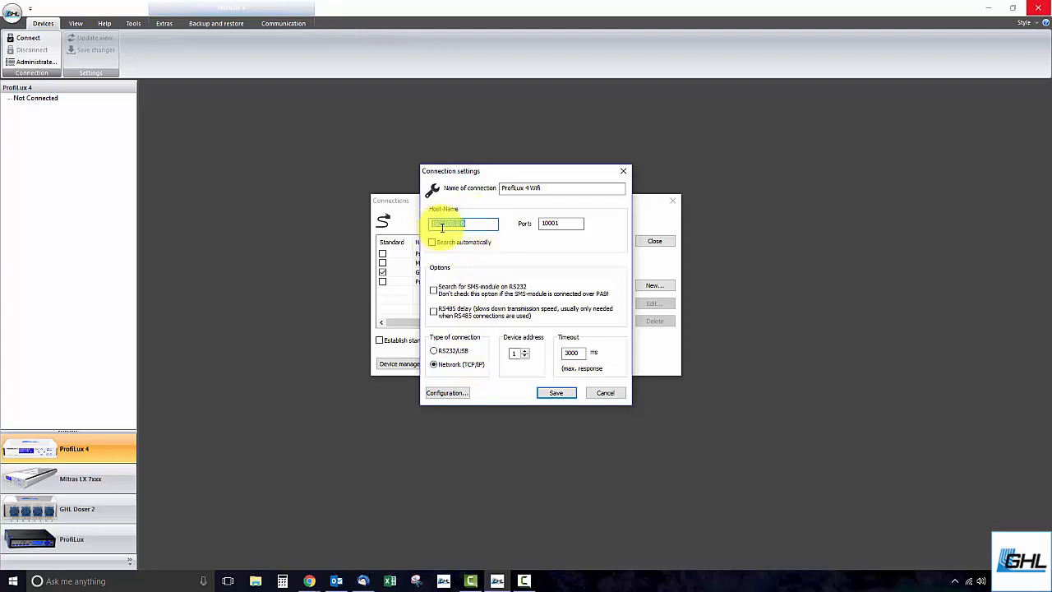
{"action": "type", "text": "10.0.0.200"}
Save the connection, close the list and select ProfiLux 4 Wifi as the active device
{"action": "left_click", "coordinate": [551, 392]}
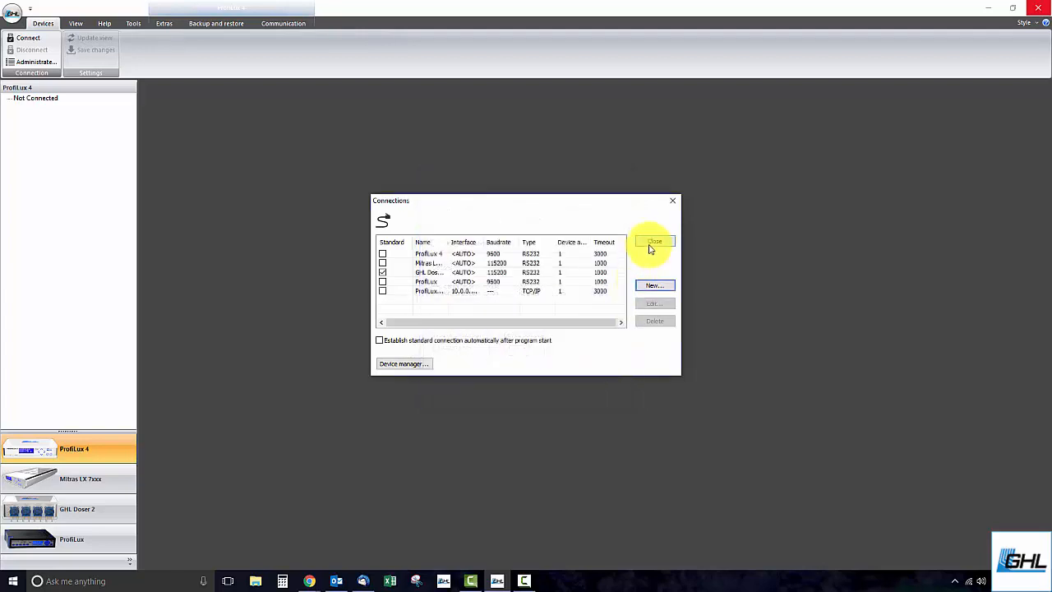
{"action": "left_click", "coordinate": [651, 244]}
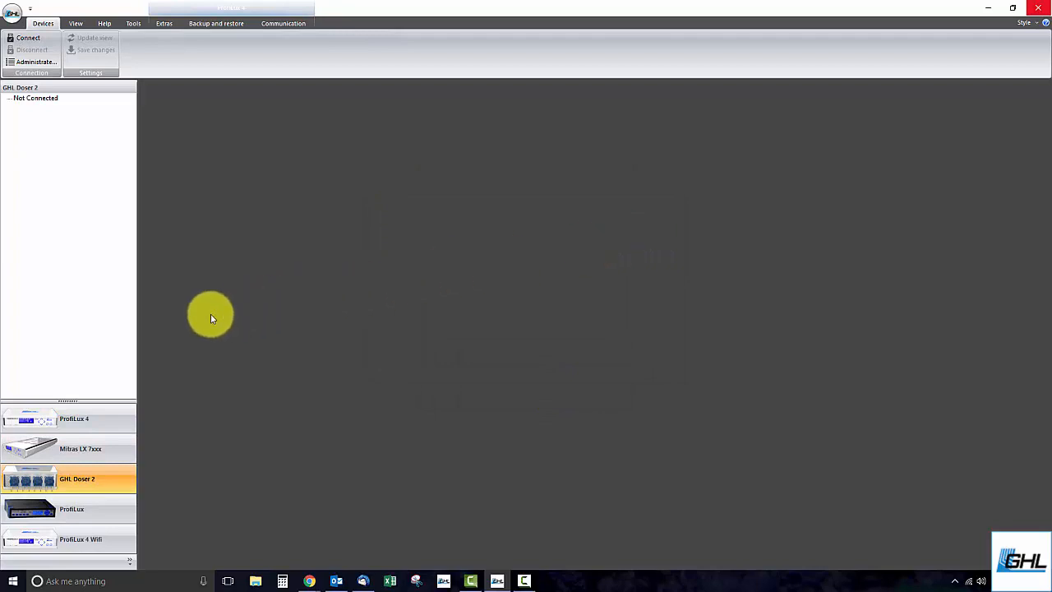
{"action": "left_click", "coordinate": [92, 539]}
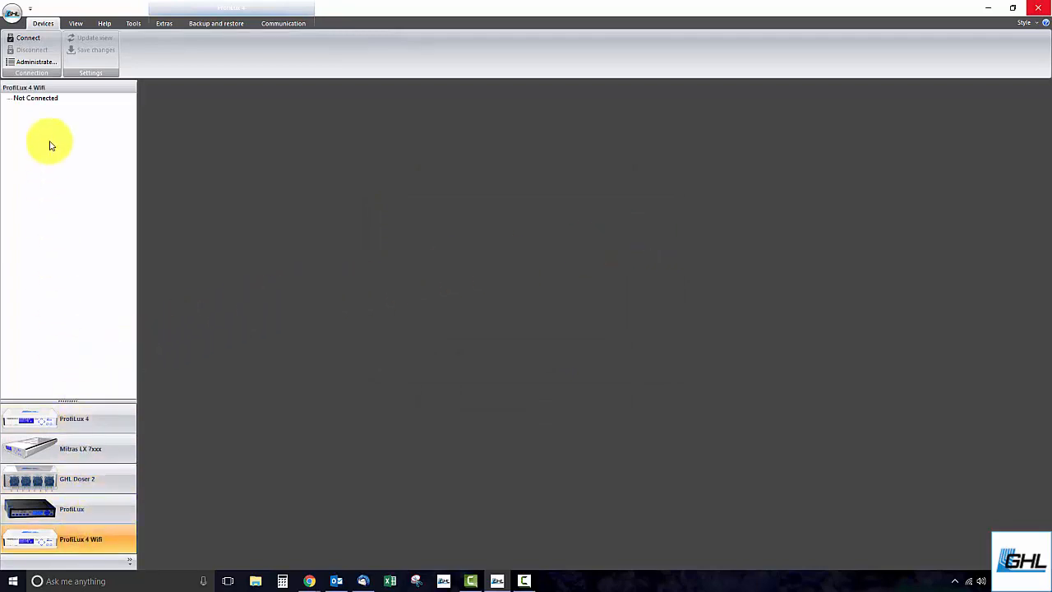